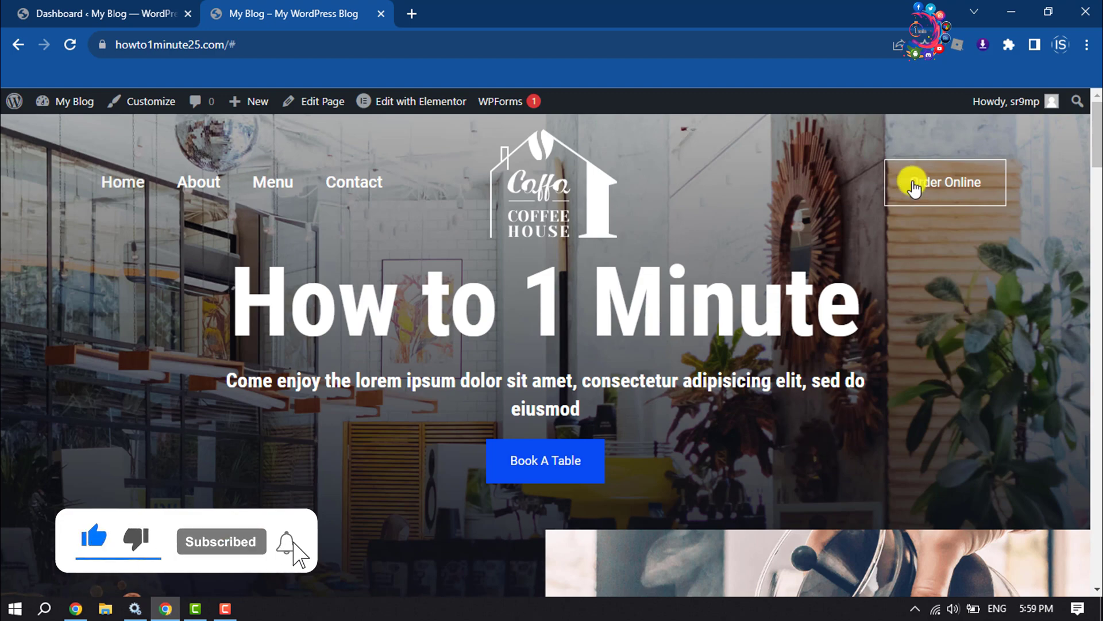
pyautogui.moveTo(1095, 138)
pyautogui.mouseDown()
pyautogui.moveTo(1092, 336)
pyautogui.moveTo(1093, 129)
pyautogui.mouseUp()
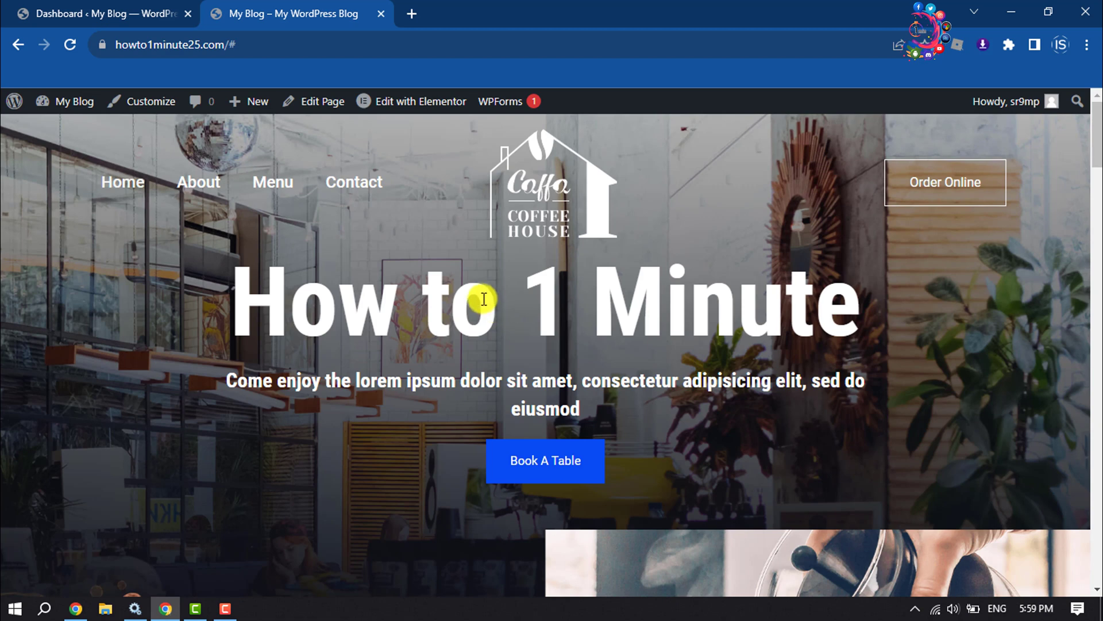
# Switch from the coffee-house front page to the WordPress admin tab.
pyautogui.click(162, 6)
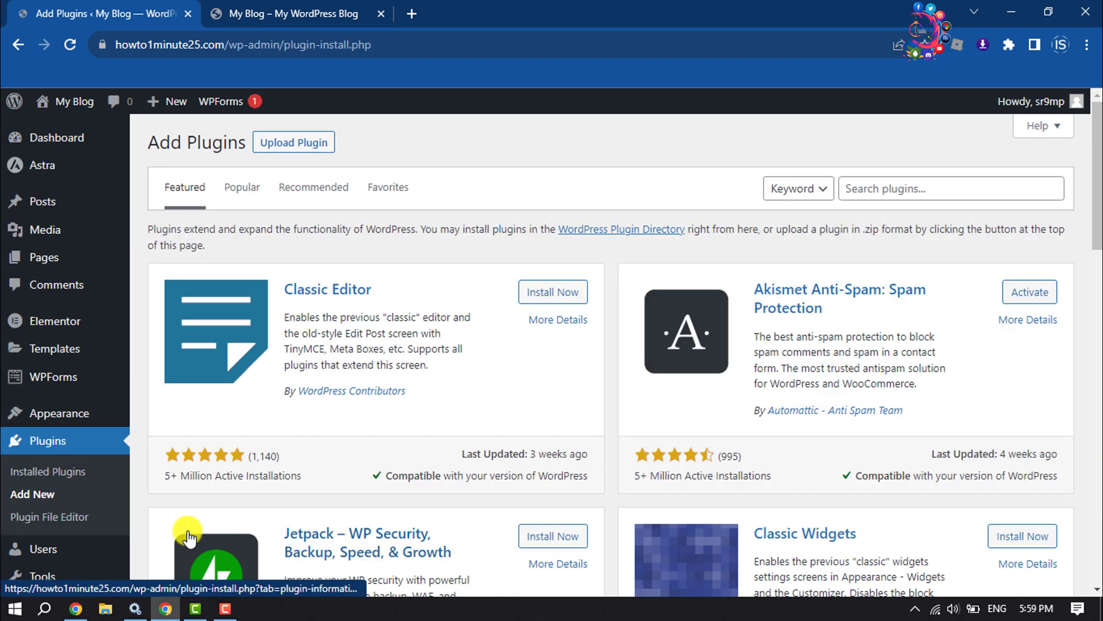
# Search the plugin directory for "wp reset".
pyautogui.click(897, 180)
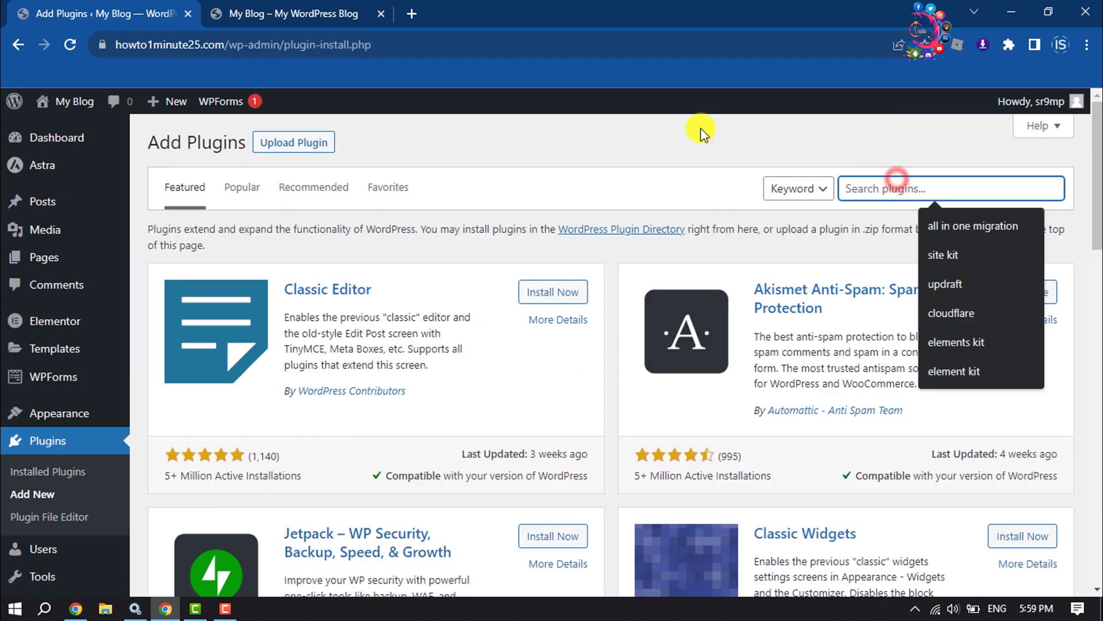
pyautogui.write('wp ')
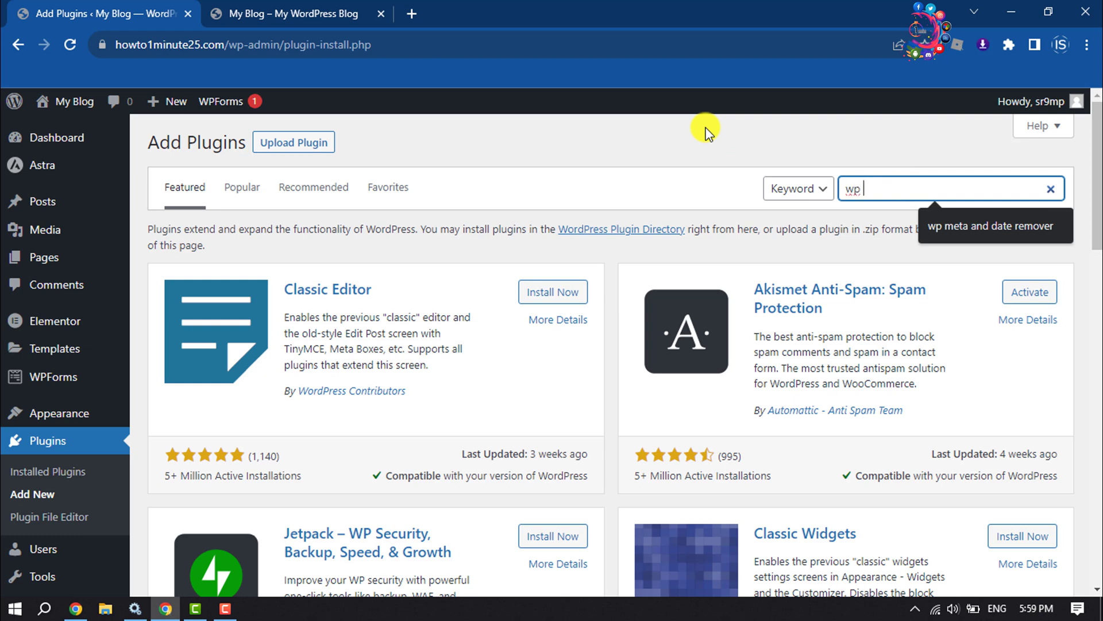
pyautogui.write('reset')
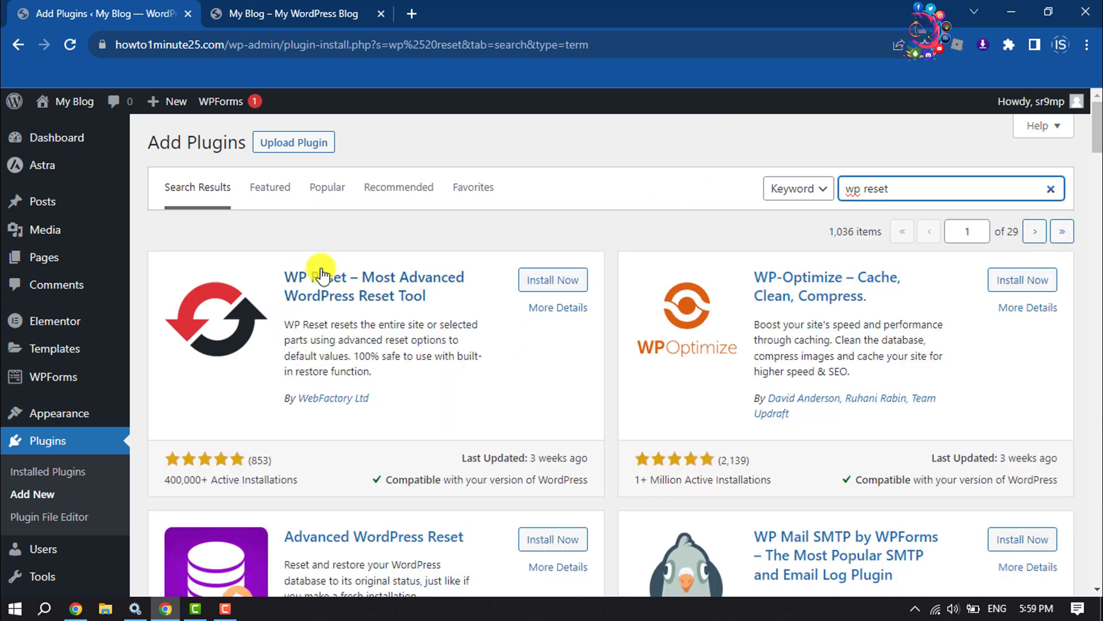
# Install and activate WP Reset, then dismiss its welcome pop-up.
pyautogui.click(525, 281)
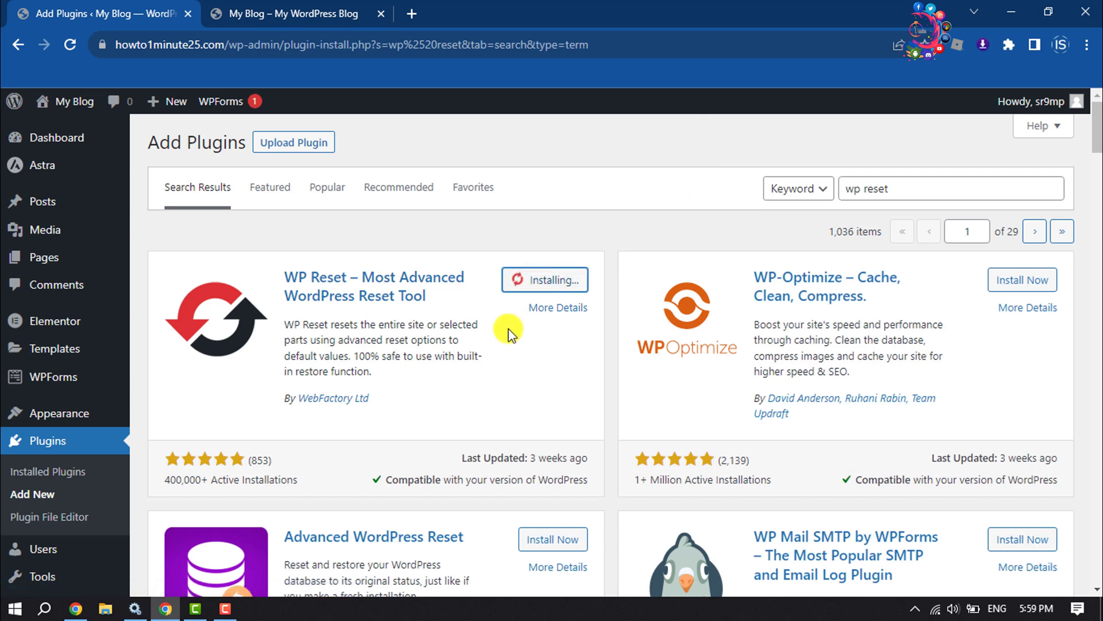
pyautogui.click(563, 287)
pyautogui.click(562, 286)
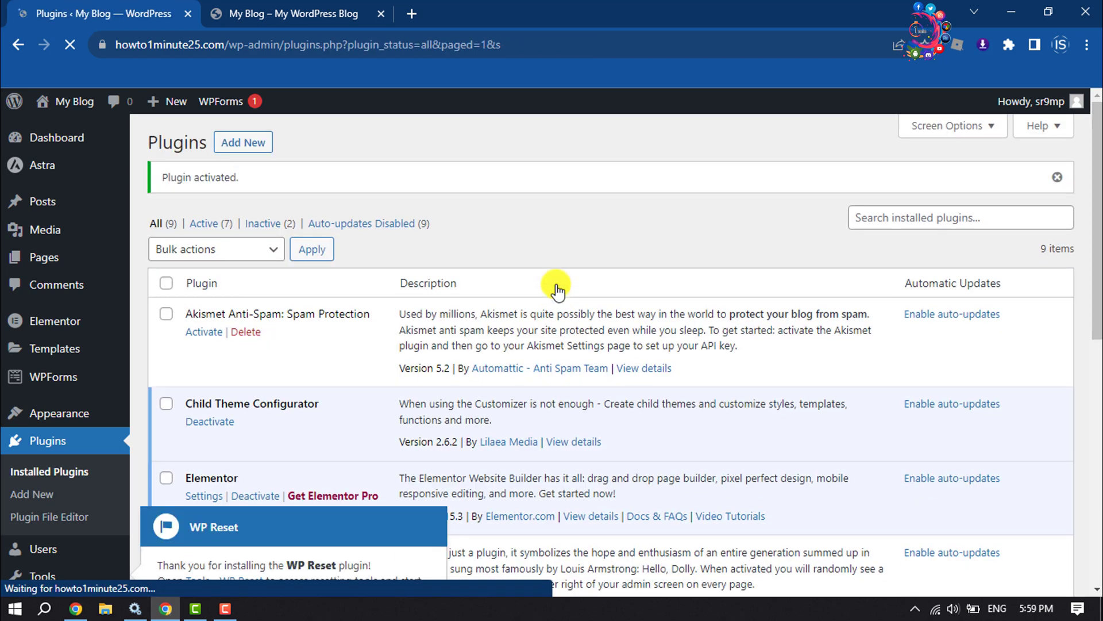
pyautogui.scroll(-1, 482, 414)
pyautogui.click(408, 547)
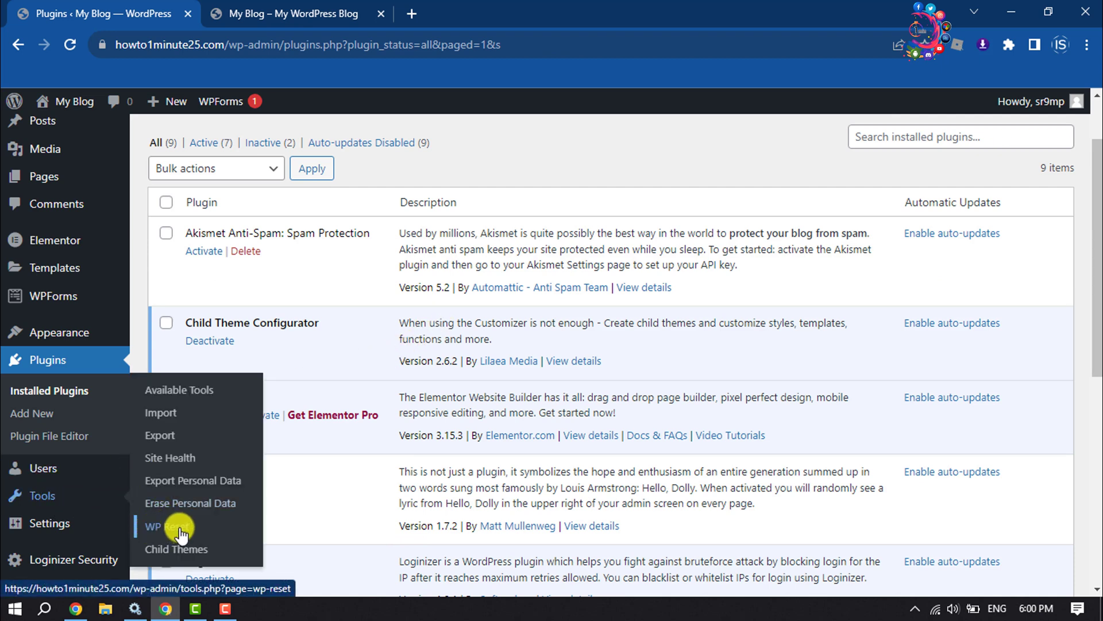
# Open Tools > WP Reset and close the PRO pricing offer.
pyautogui.click(181, 532)
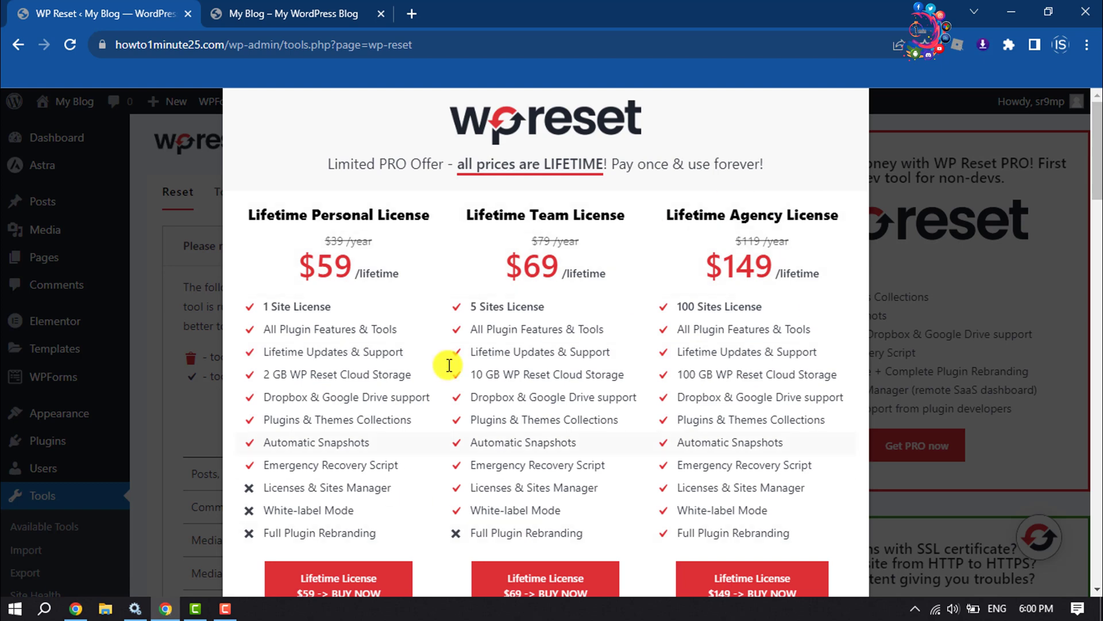
pyautogui.click(1033, 251)
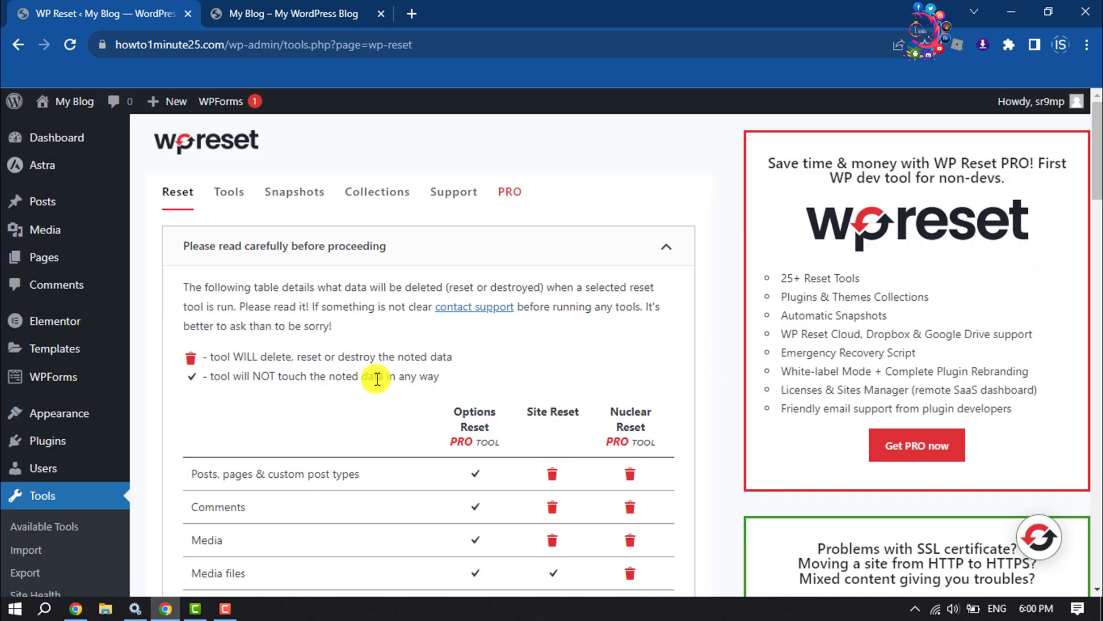
pyautogui.scroll(-4, 378, 379)
pyautogui.scroll(-2, 377, 378)
pyautogui.scroll(-3, 377, 378)
pyautogui.scroll(-3, 377, 378)
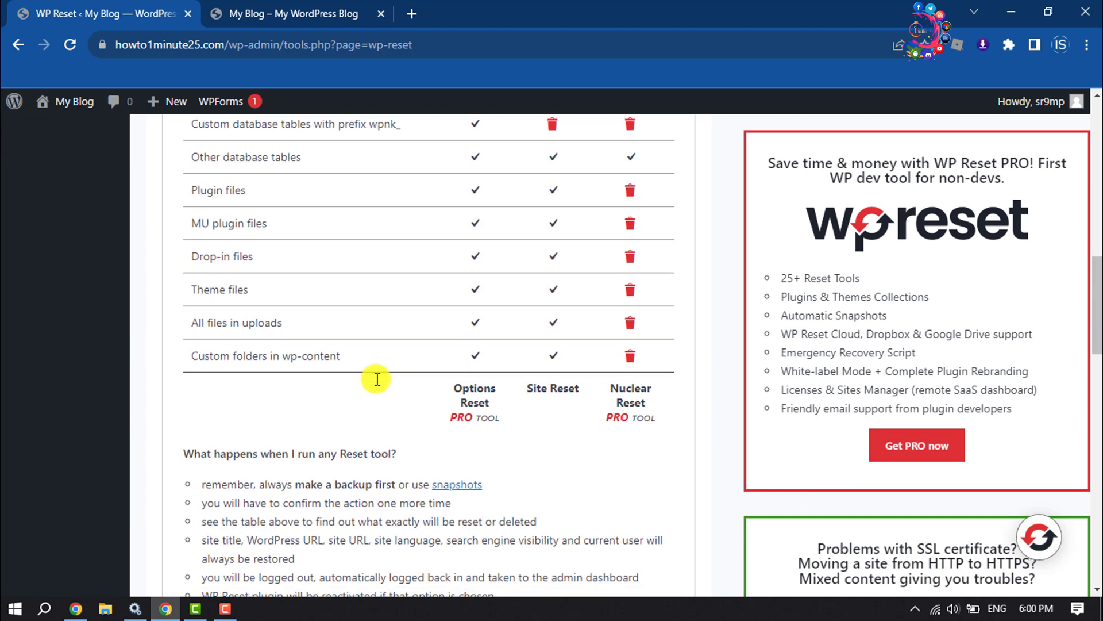
pyautogui.scroll(-3, 377, 378)
pyautogui.scroll(-5, 377, 379)
pyautogui.scroll(-4, 377, 378)
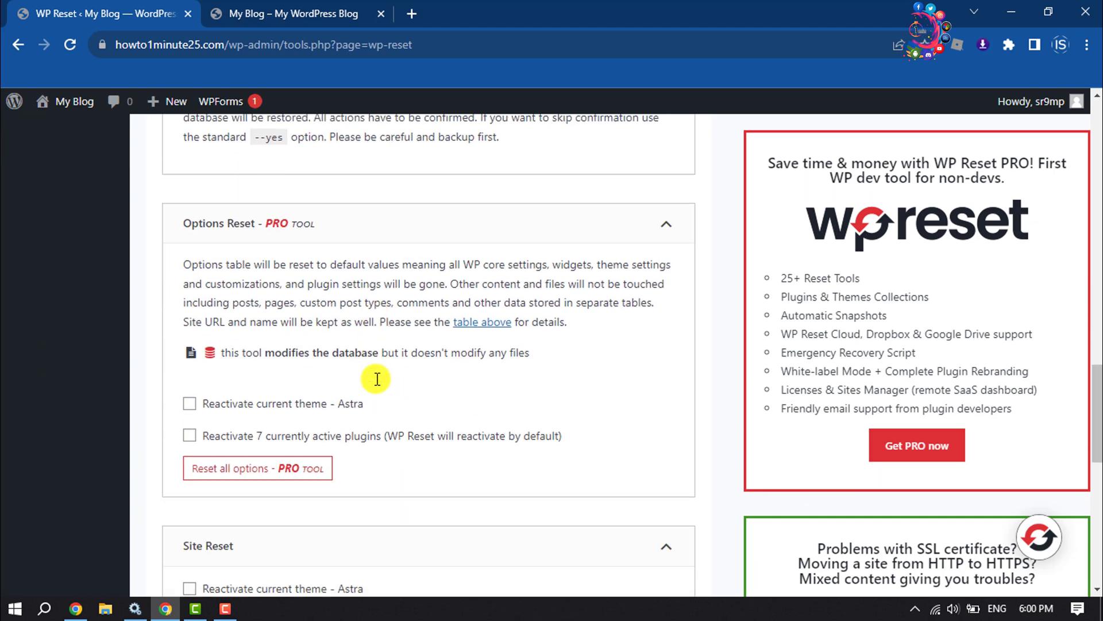
pyautogui.scroll(-3, 375, 379)
pyautogui.scroll(-1, 376, 378)
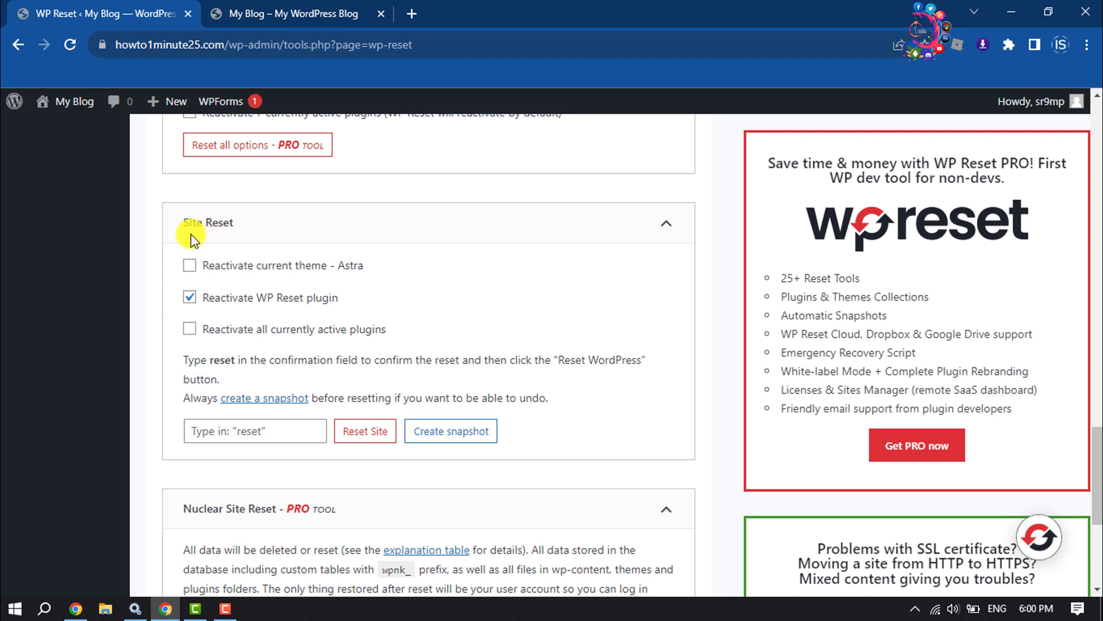
# Enter "reset" as confirmation and confirm Reset WordPress to restore defaults.
pyautogui.click(259, 431)
pyautogui.write('reset')
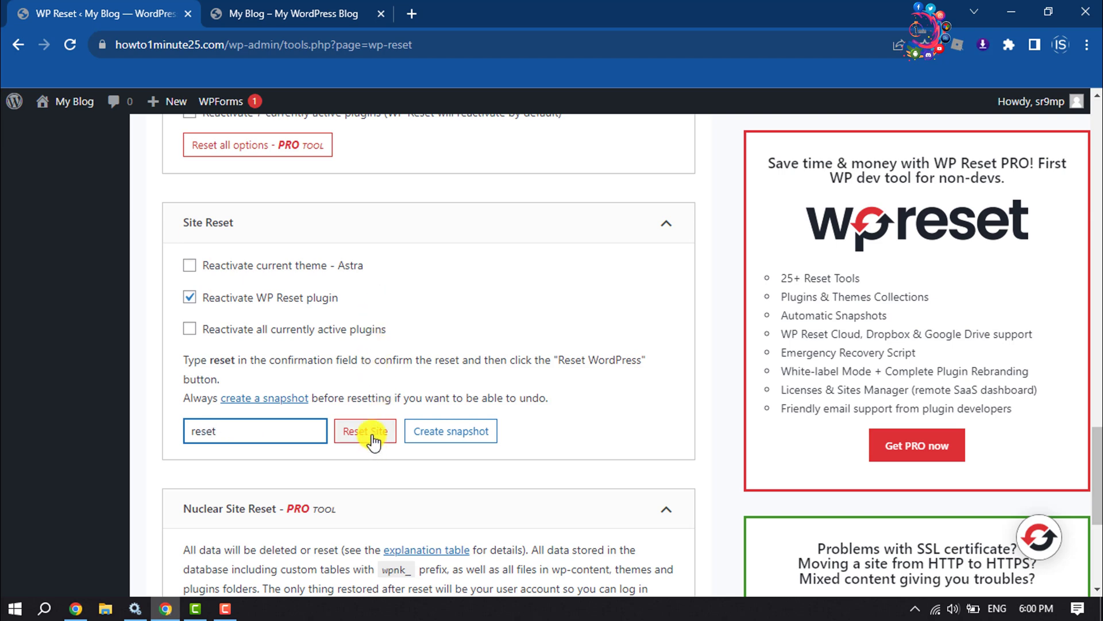
pyautogui.click(372, 440)
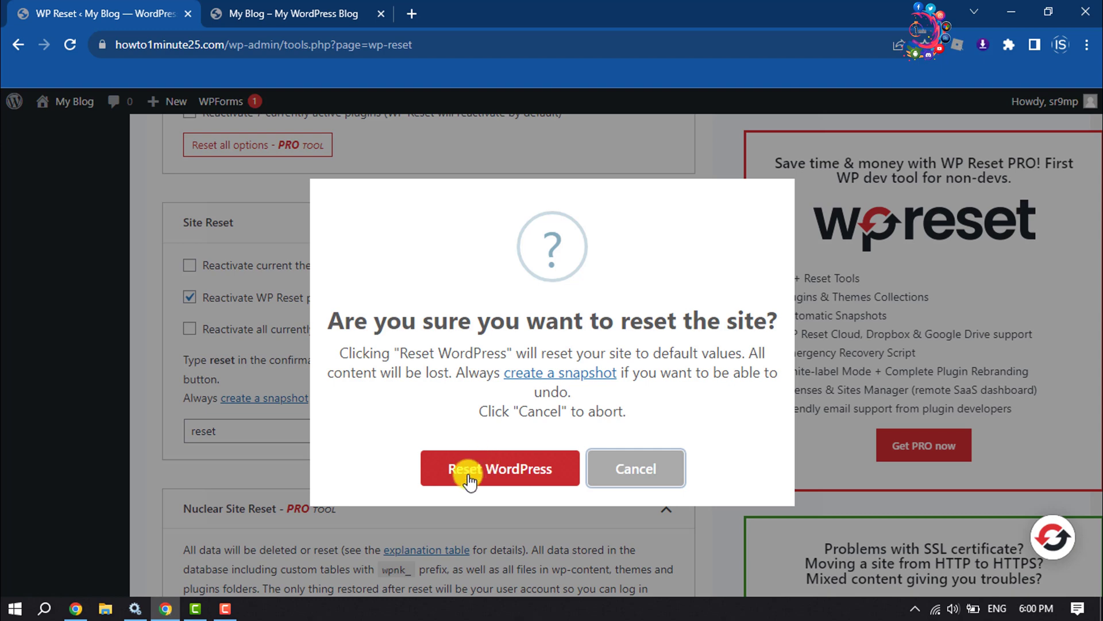
pyautogui.click(500, 473)
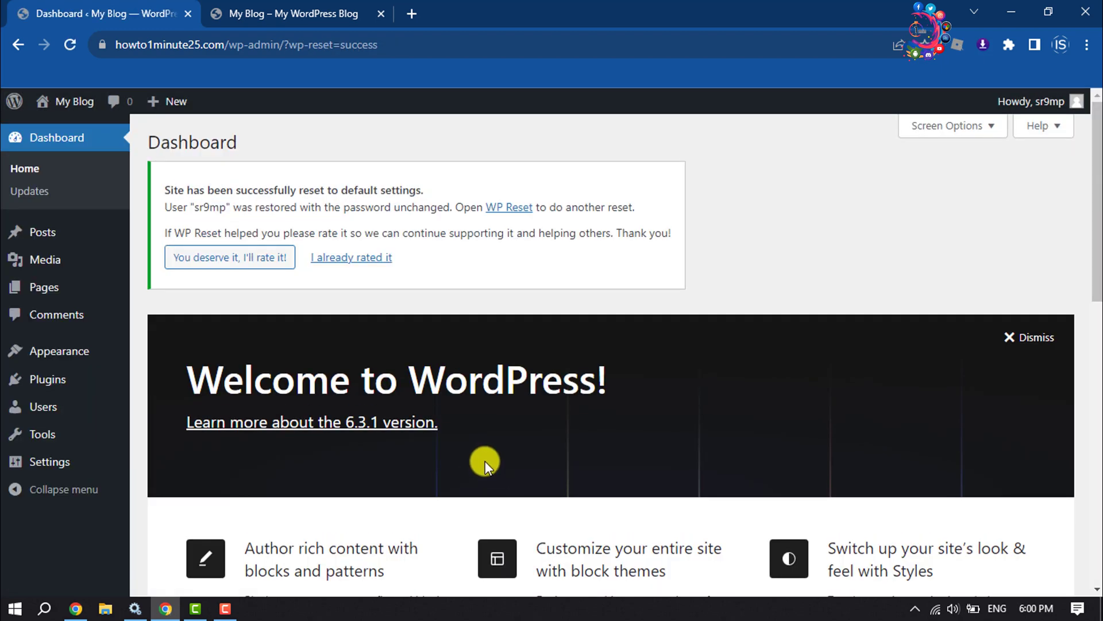
# Reload the My Blog tab with "/#" removed to show the default 'Hello world!' blog.
pyautogui.click(298, 12)
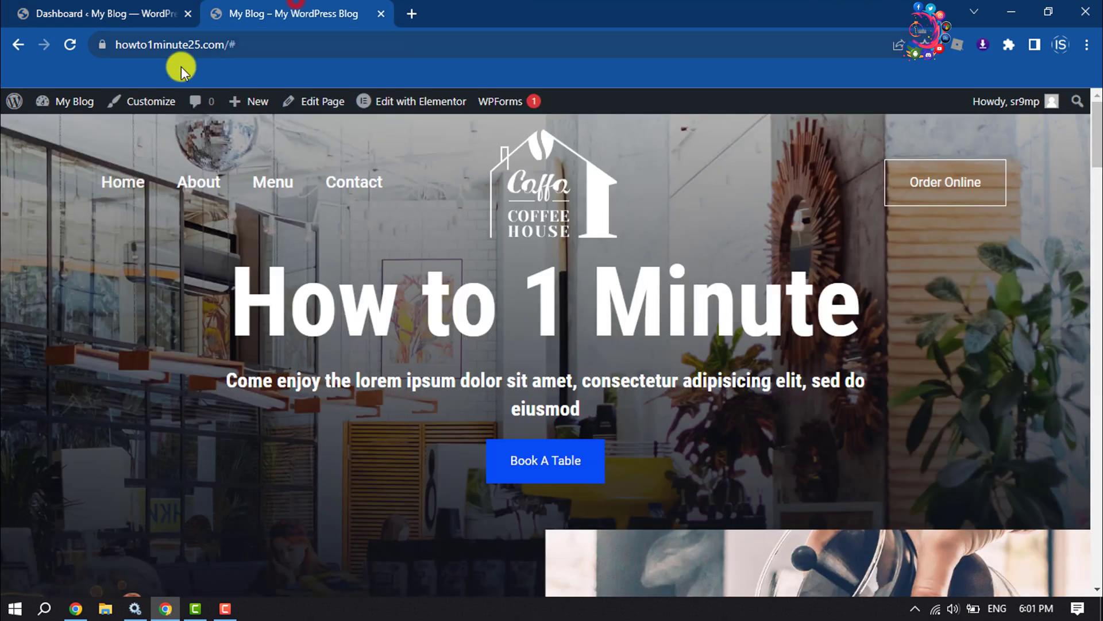
pyautogui.click(231, 47)
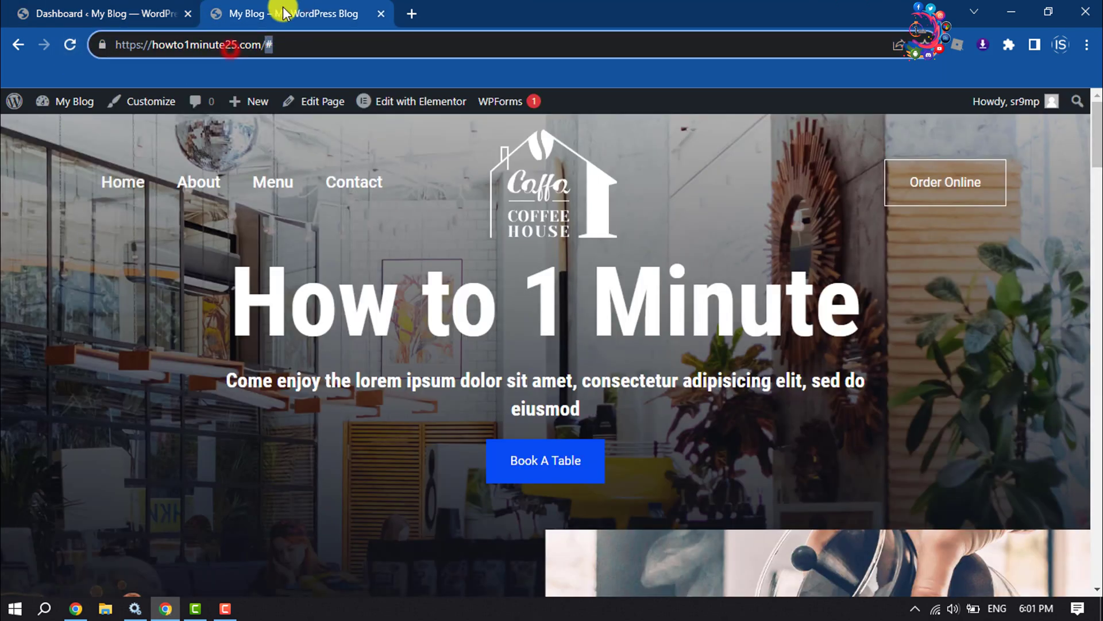
pyautogui.press('BackSpace')
pyautogui.press('Return')
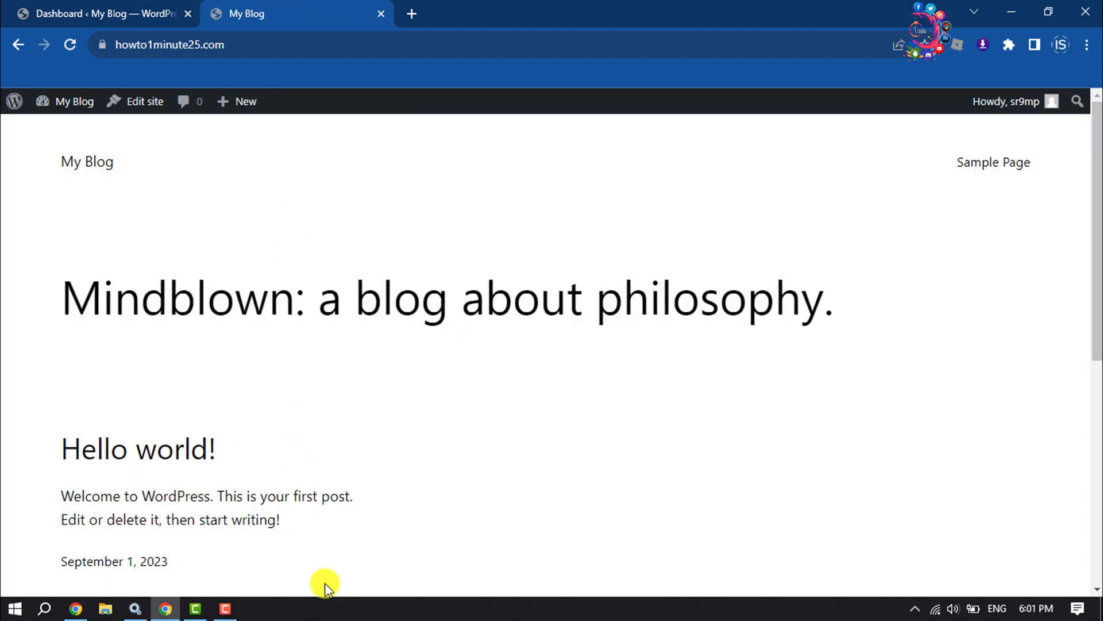
pyautogui.scroll(-3, 405, 441)
pyautogui.scroll(-3, 405, 442)
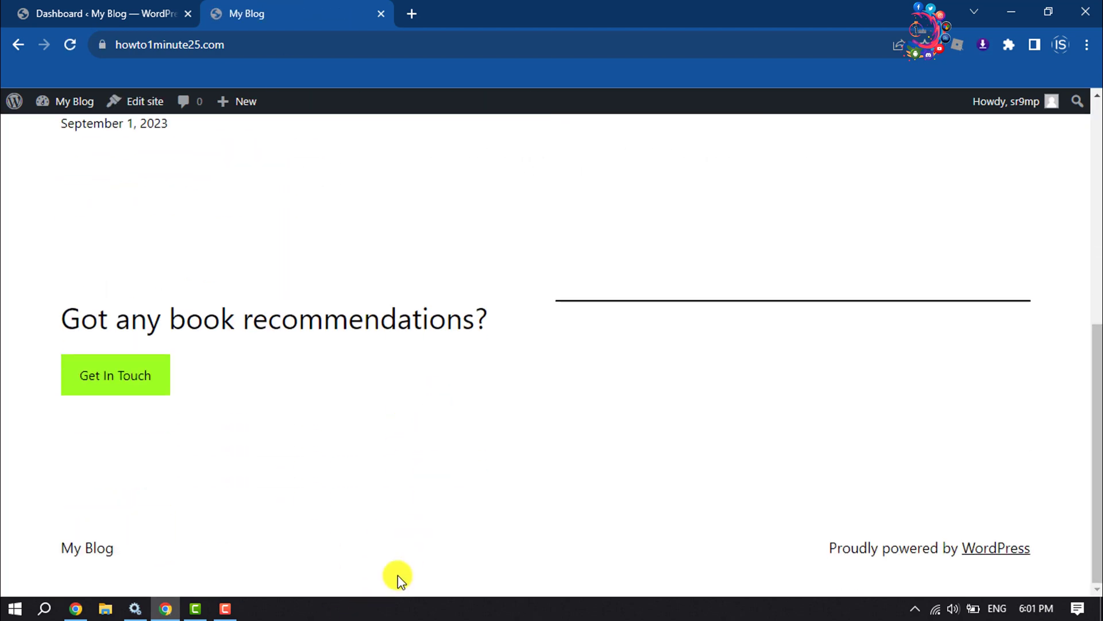
pyautogui.scroll(5, 397, 577)
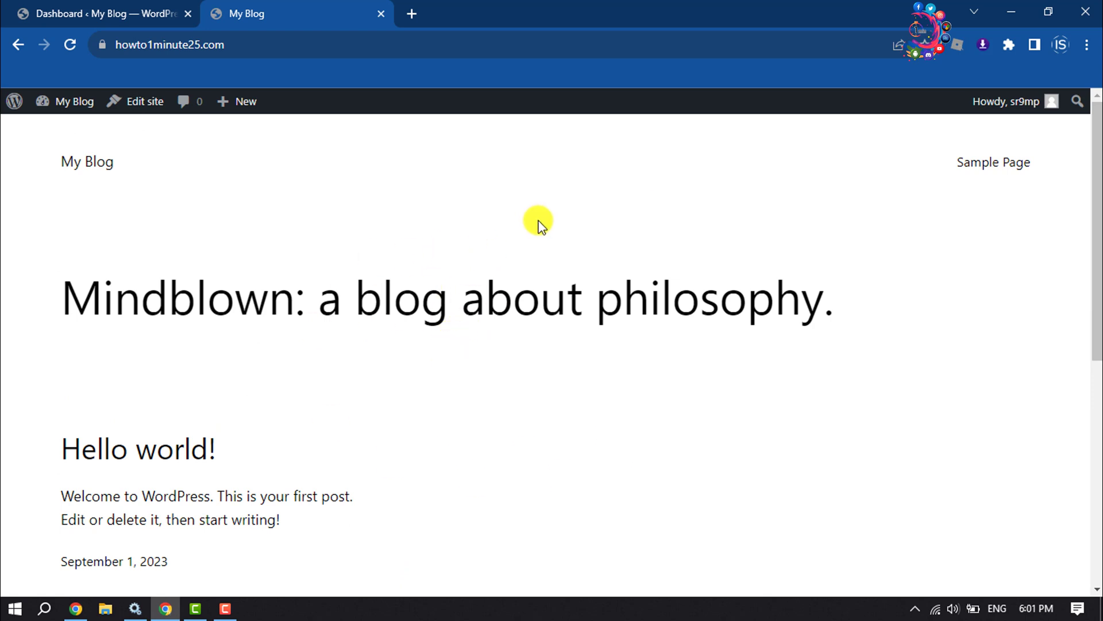
pyautogui.scroll(-5, 419, 336)
pyautogui.scroll(5, 344, 387)
# Go back to the Dashboard tab and dismiss the Welcome to WordPress panel.
pyautogui.click(84, 11)
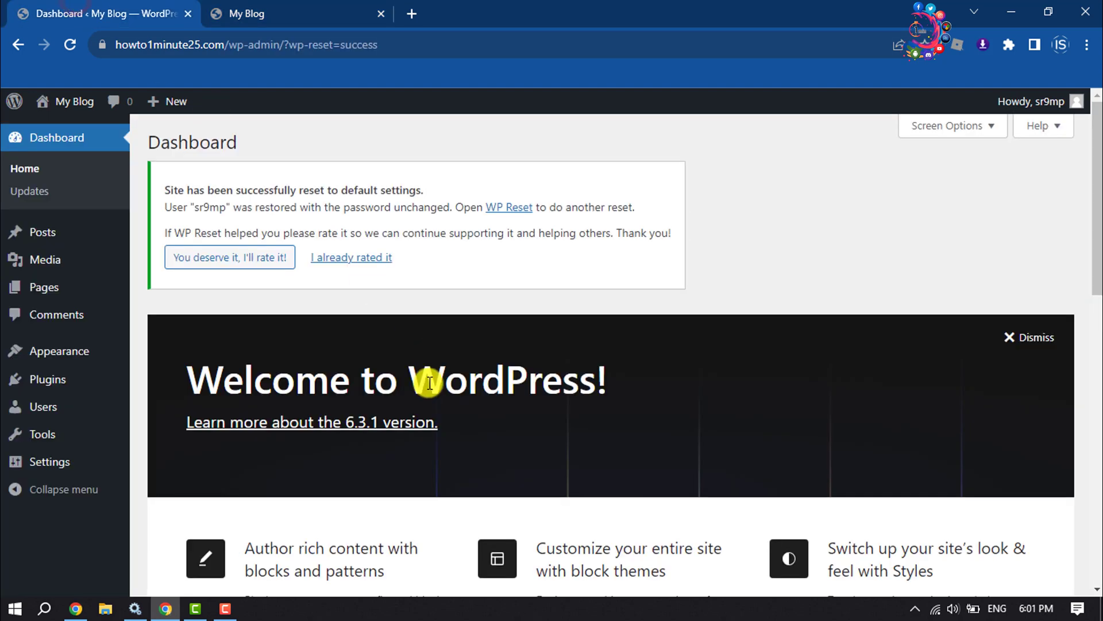
pyautogui.click(1023, 333)
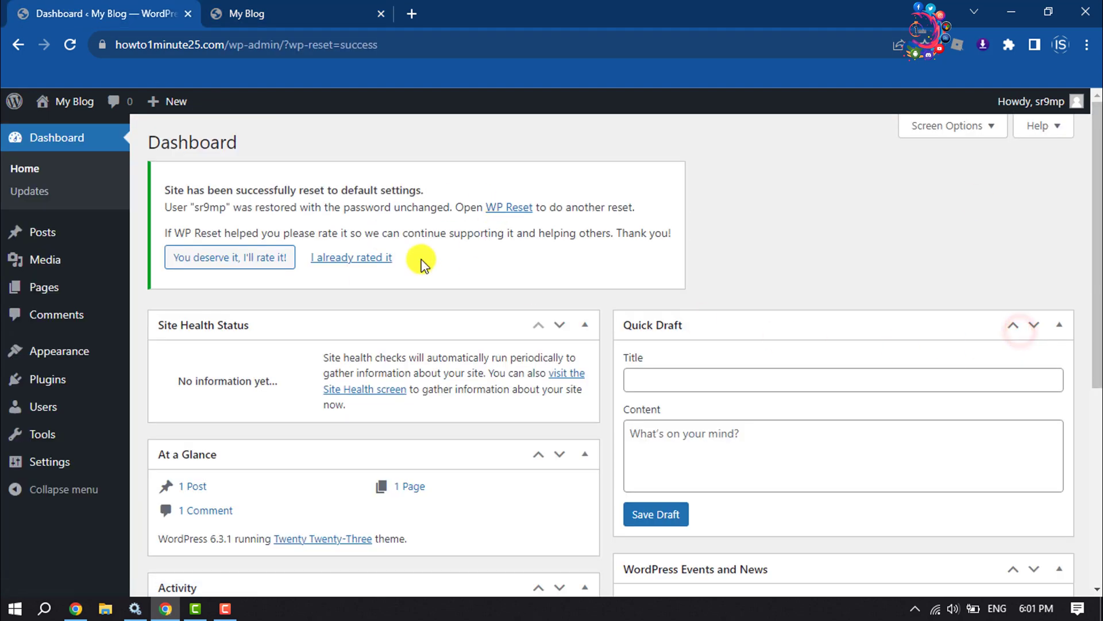